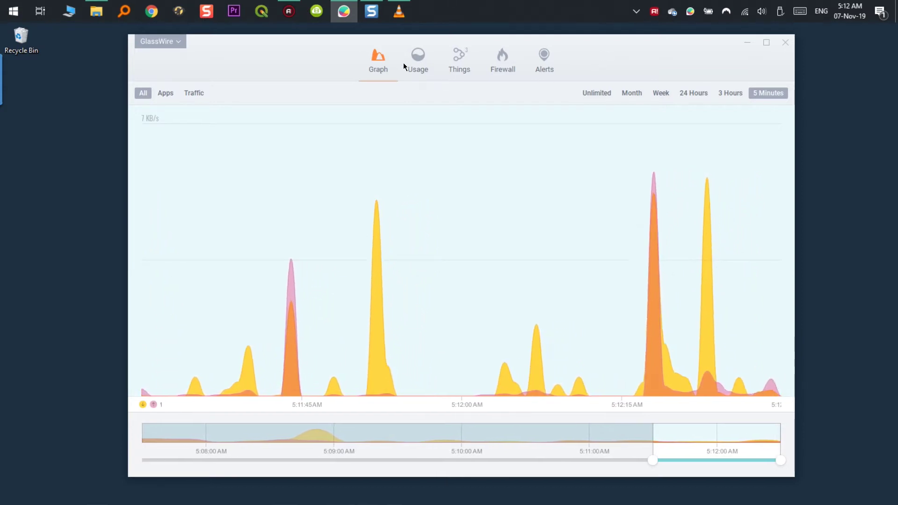
# - Tour the Usage, Things, Firewall and Alerts tabs, then return to the live Graph
pyautogui.click(418, 66)
pyautogui.click(460, 60)
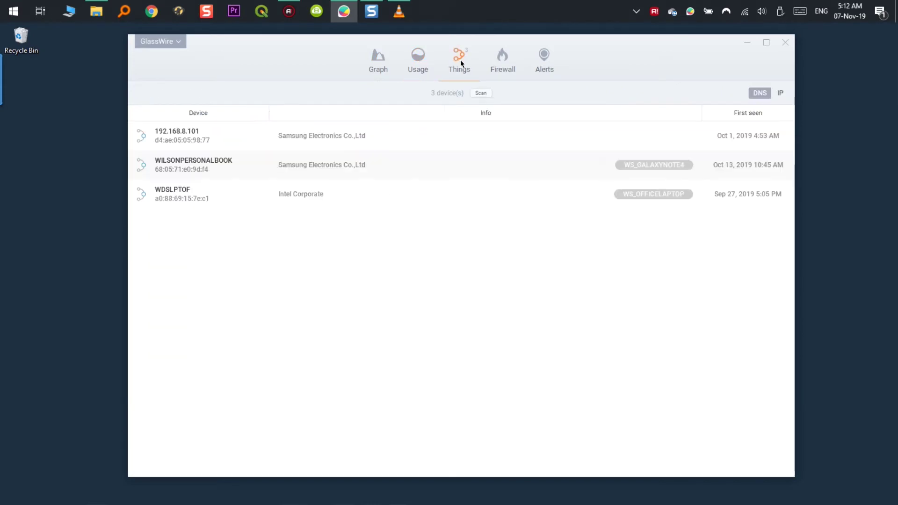
pyautogui.click(501, 62)
pyautogui.click(547, 62)
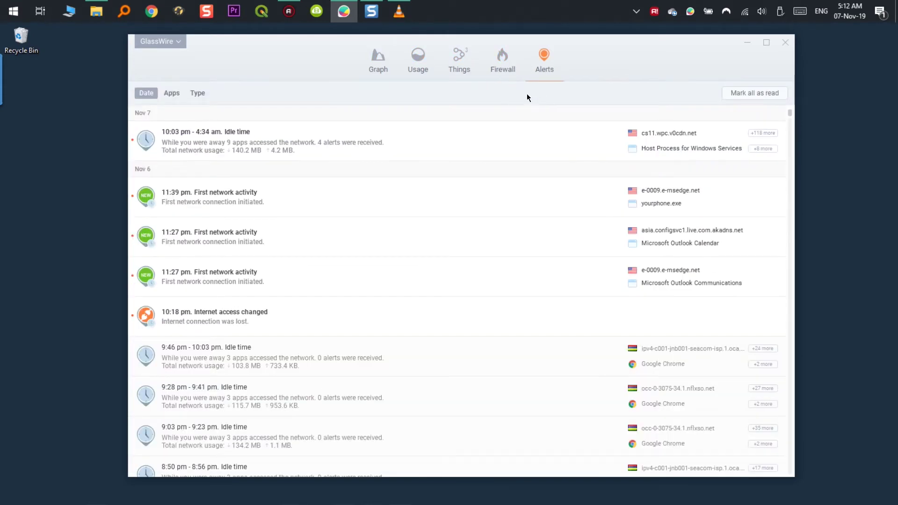
pyautogui.click(373, 60)
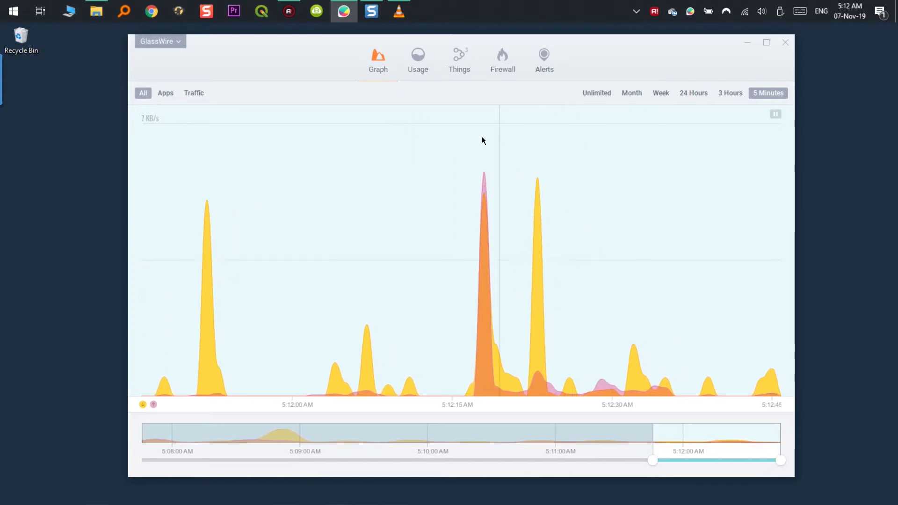
# - Break the graph down by app, then by traffic type, then back to the combined view
pyautogui.click(164, 93)
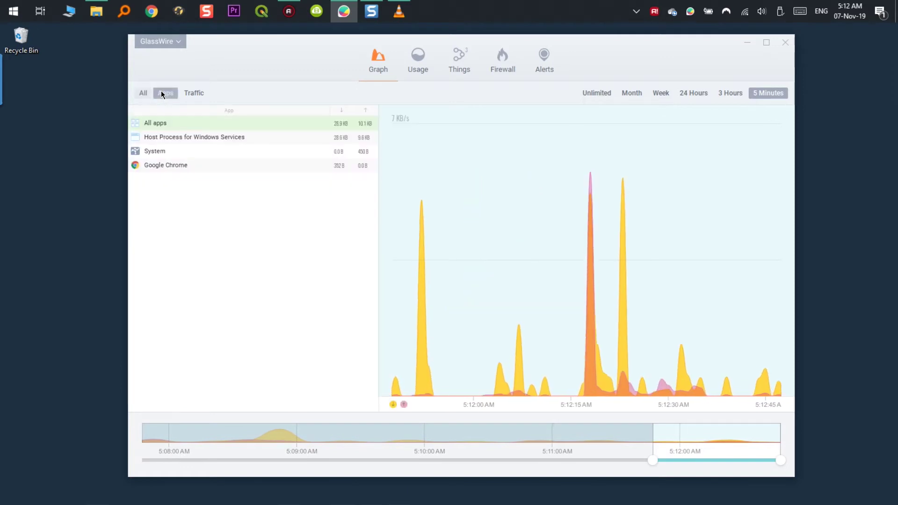
pyautogui.click(195, 94)
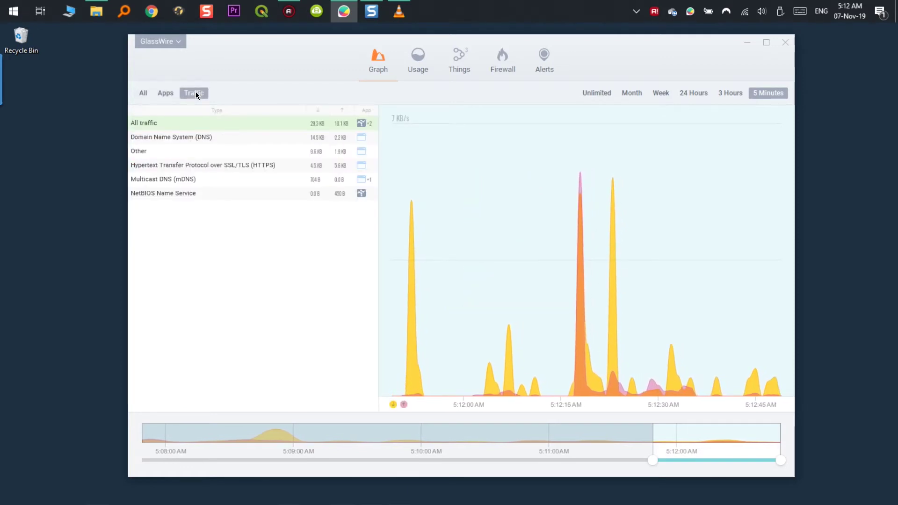
pyautogui.click(143, 93)
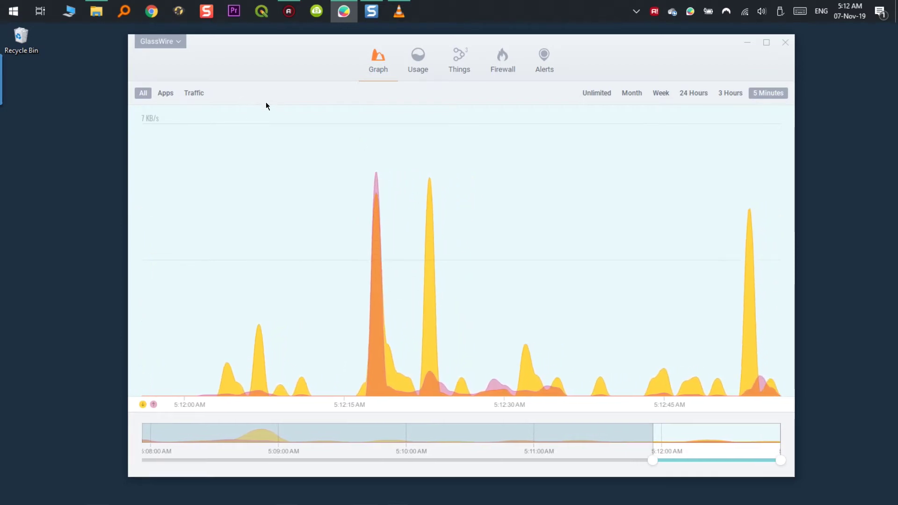
# - Apply the Green & Pink skin from the GlassWire menu
pyautogui.click(177, 41)
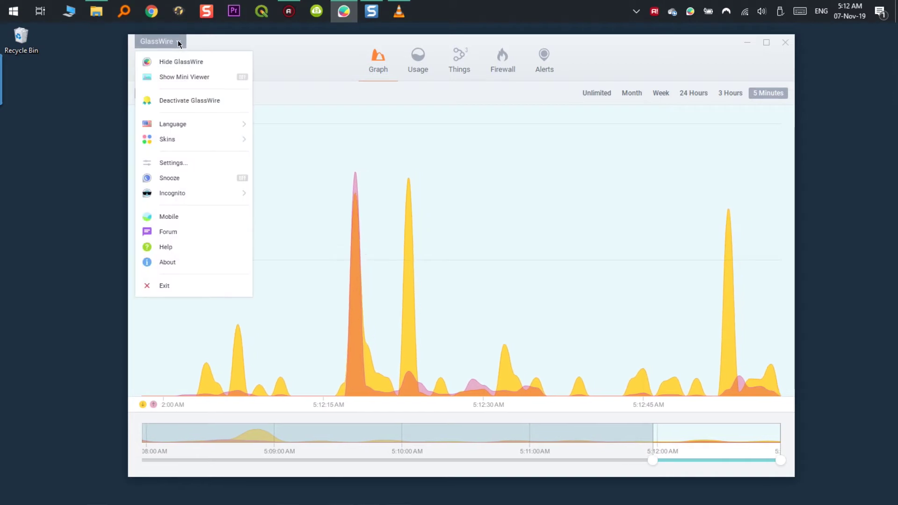
pyautogui.moveTo(180, 143)
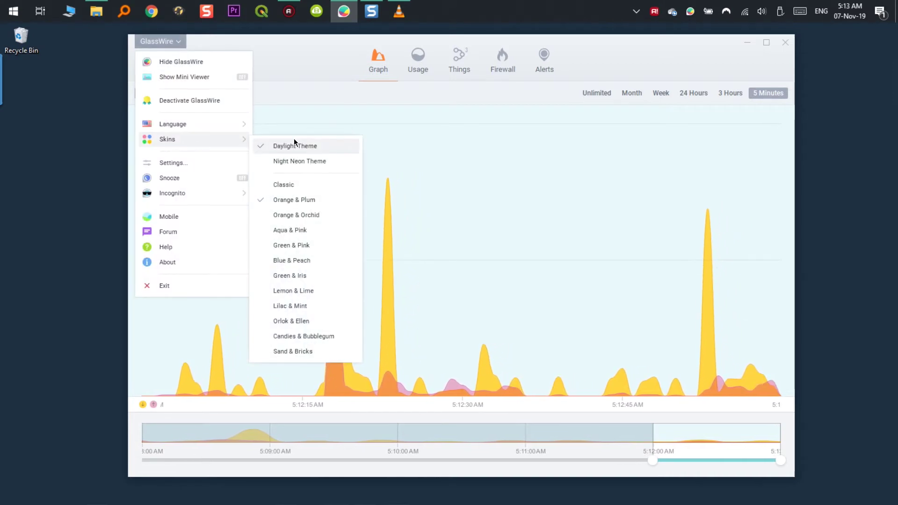
pyautogui.click(283, 247)
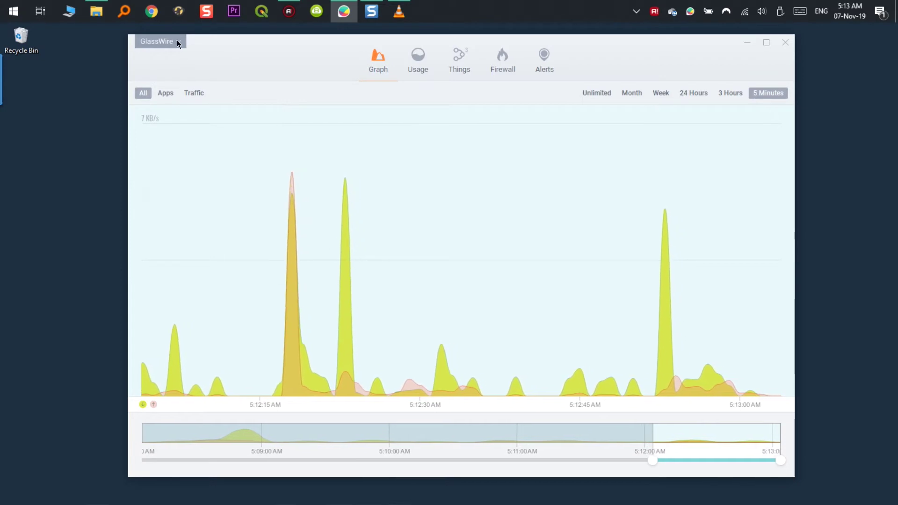
# - Switch the skin back to the yellow and orange Orange & Plum theme
pyautogui.click(159, 41)
pyautogui.moveTo(171, 143)
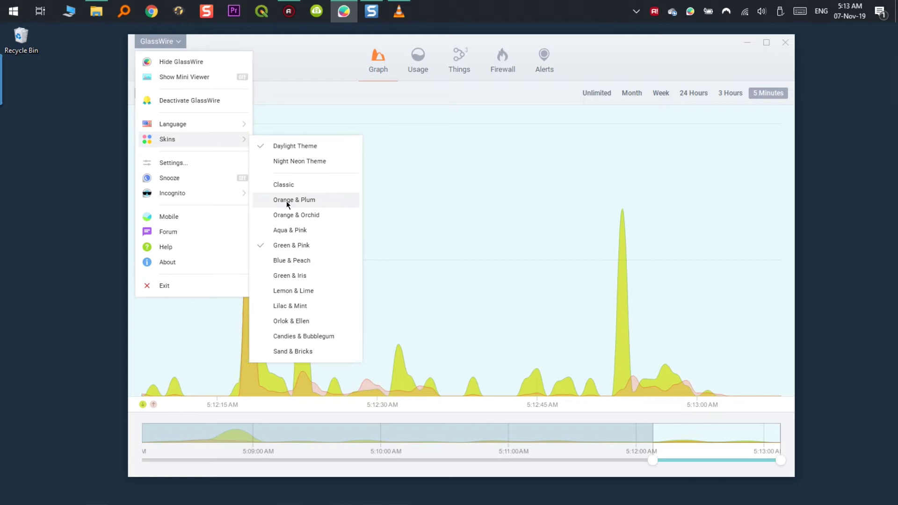
pyautogui.click(287, 185)
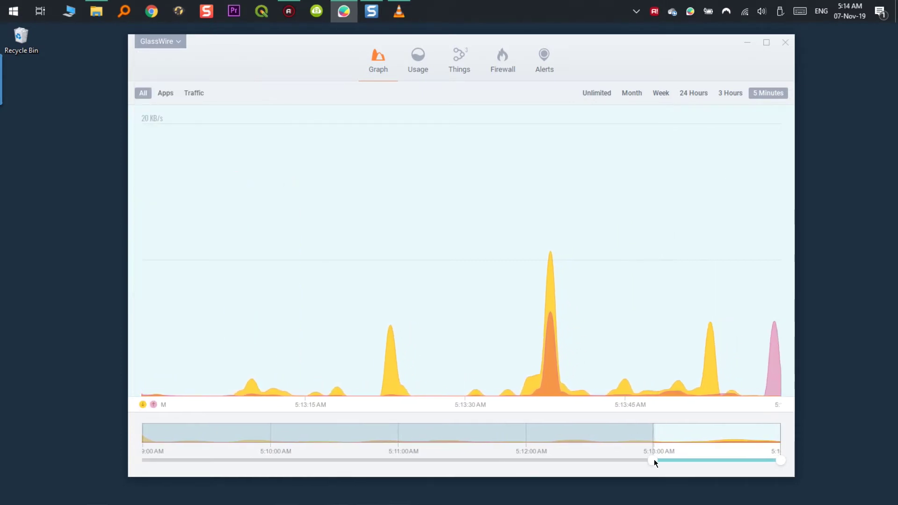
pyautogui.moveTo(655, 463)
pyautogui.mouseDown()
pyautogui.moveTo(427, 459)
pyautogui.moveTo(665, 455)
pyautogui.mouseUp()
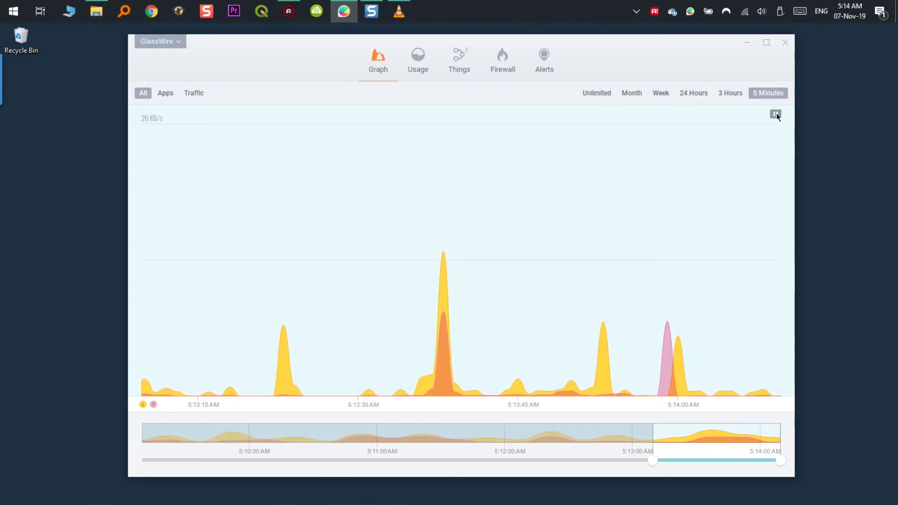
pyautogui.click(774, 116)
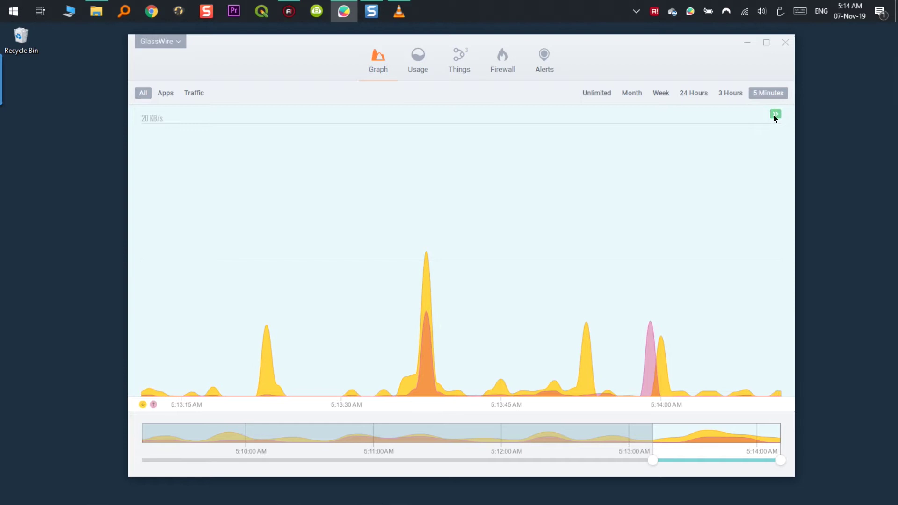
pyautogui.click(775, 115)
pyautogui.click(651, 331)
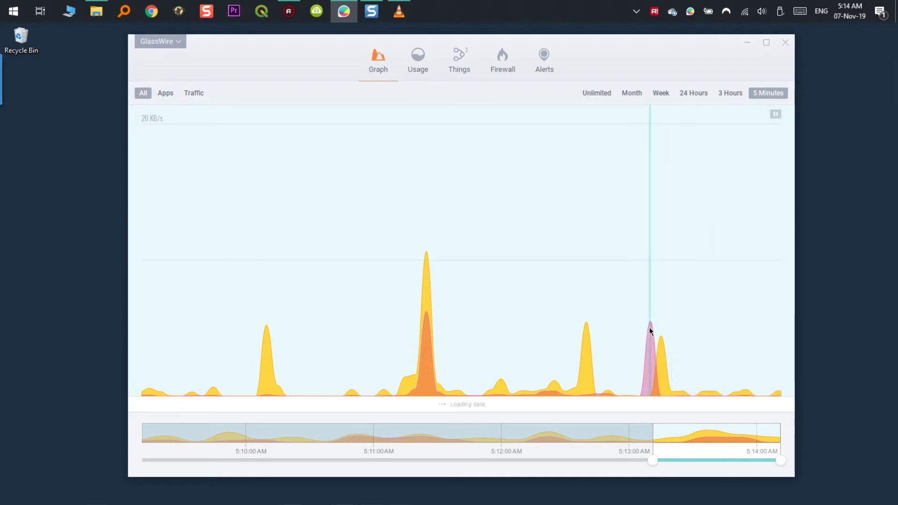
pyautogui.click(425, 291)
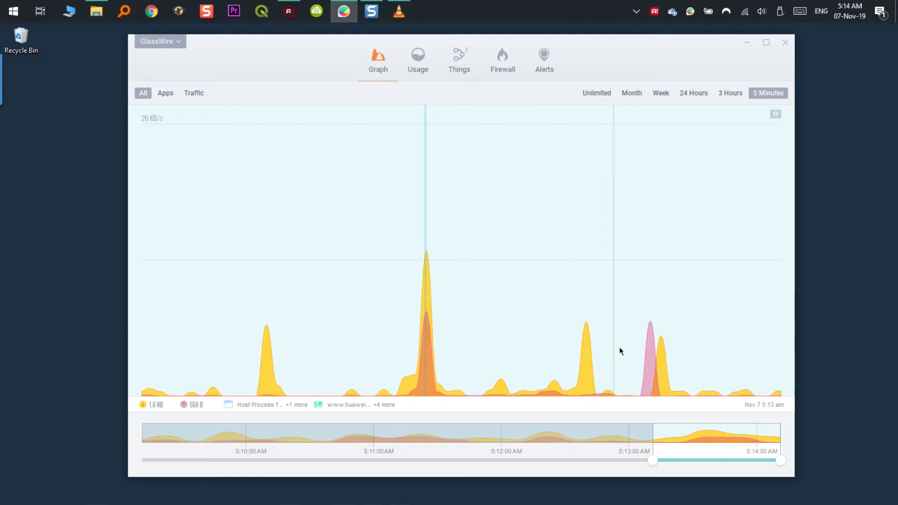
pyautogui.click(650, 349)
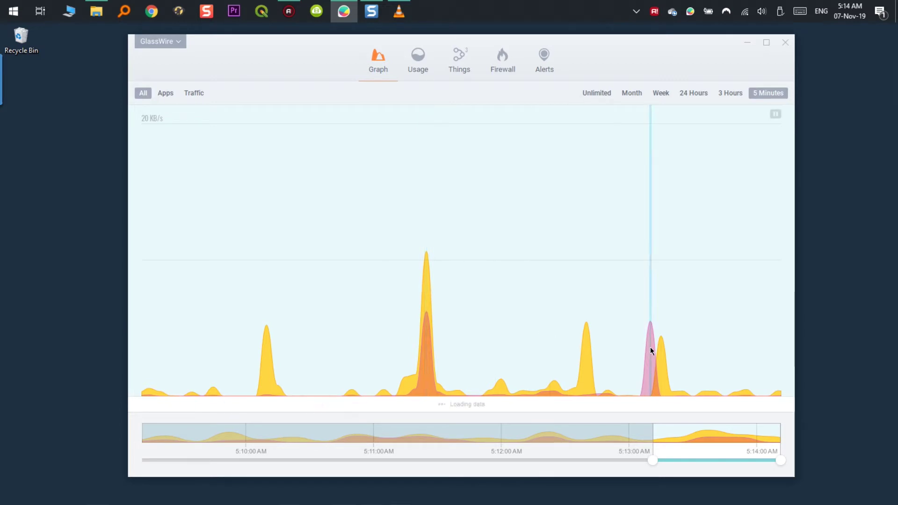
pyautogui.click(657, 96)
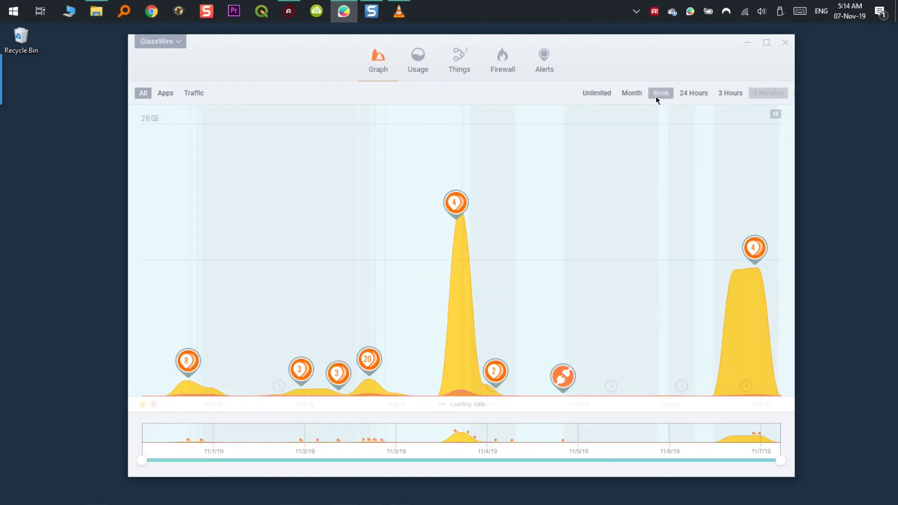
pyautogui.click(632, 94)
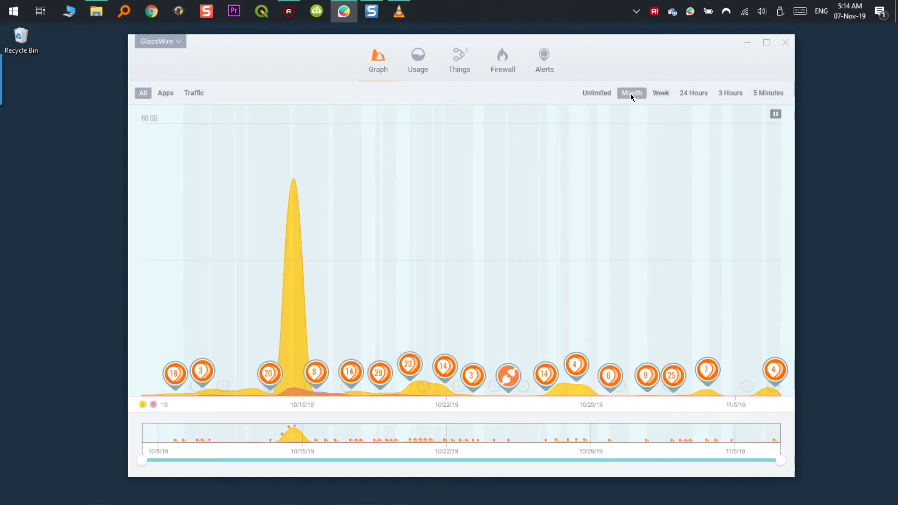
pyautogui.click(587, 94)
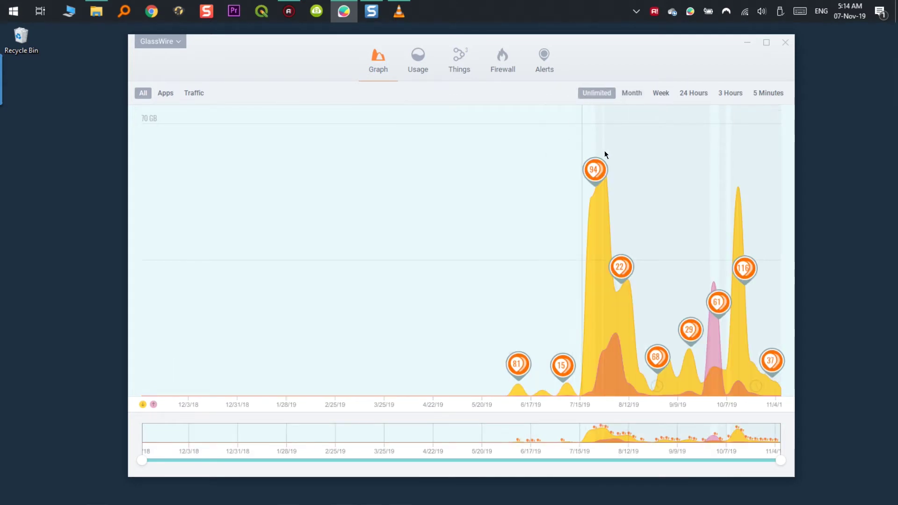
pyautogui.click(758, 93)
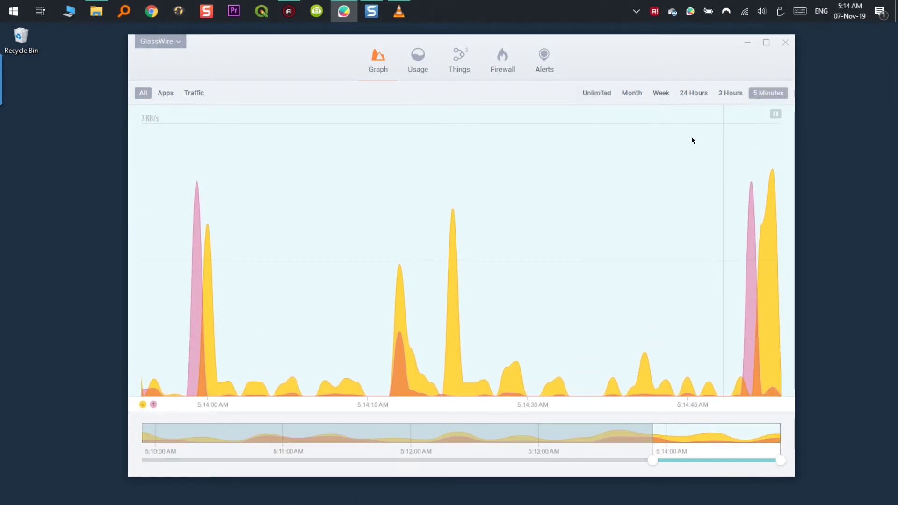
# - Show data usage totals overall, then per app and per traffic type, then the summary again
pyautogui.click(417, 59)
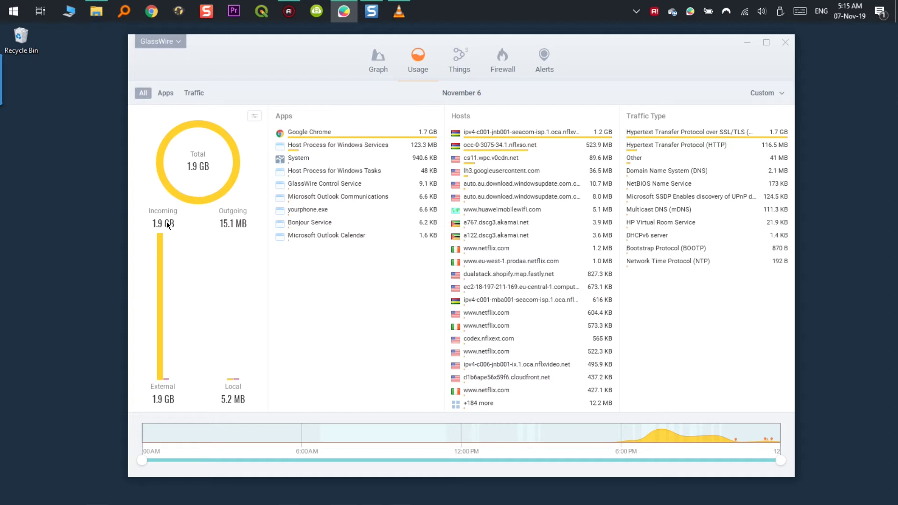
pyautogui.click(166, 94)
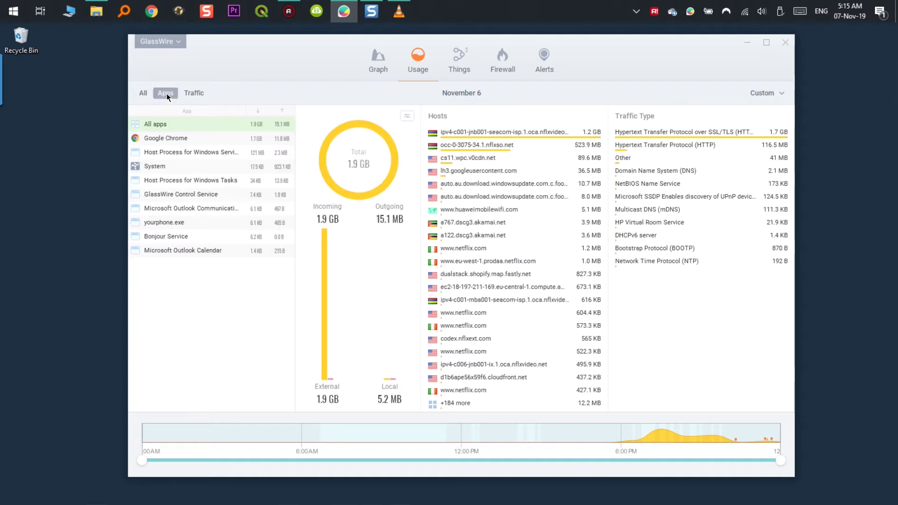
pyautogui.click(196, 94)
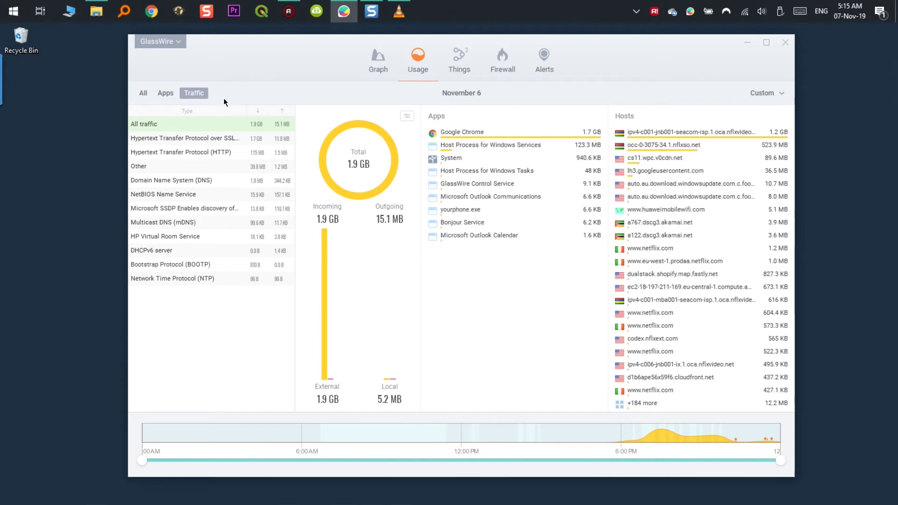
pyautogui.click(144, 94)
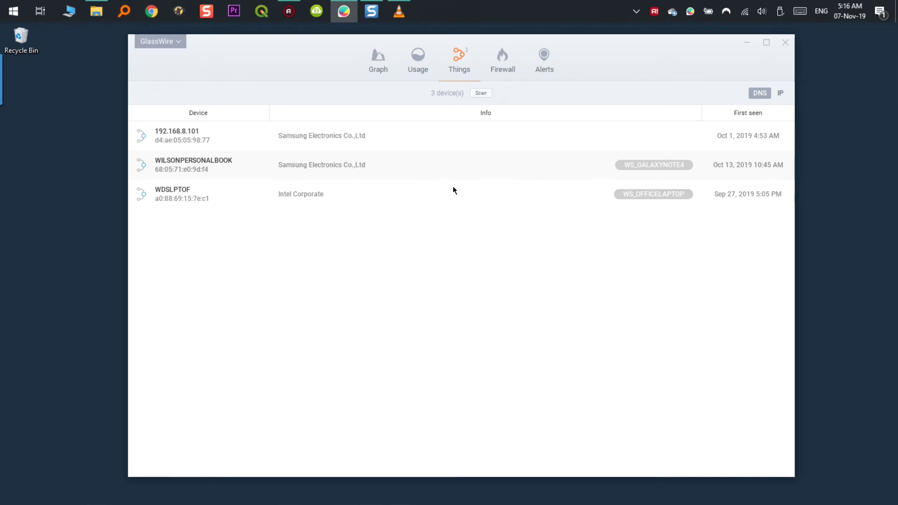
# - List the network devices by IP address, then by DNS name, and open the Alerts list
pyautogui.moveTo(457, 140)
pyautogui.click(784, 96)
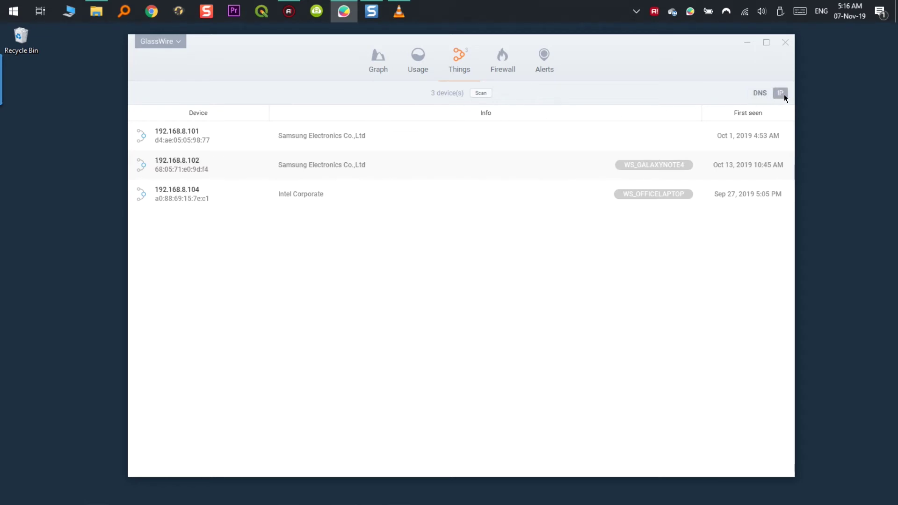
pyautogui.click(759, 93)
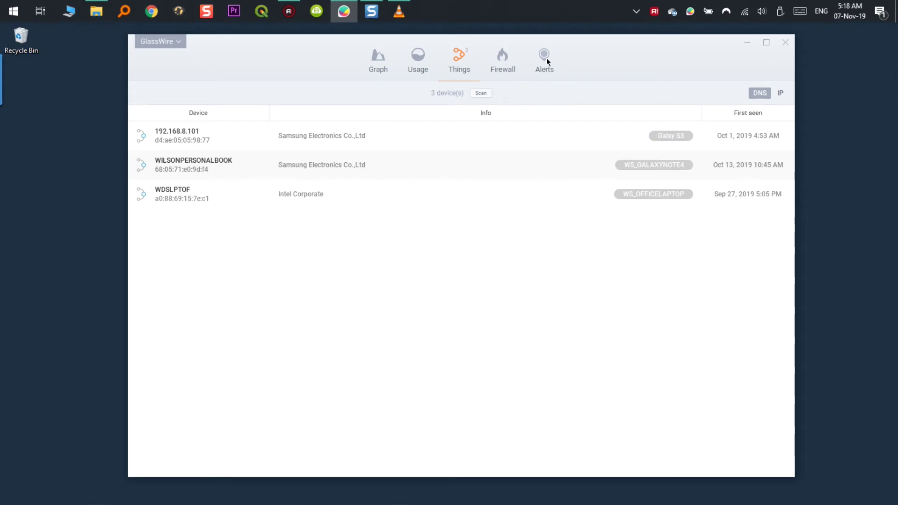
pyautogui.click(545, 58)
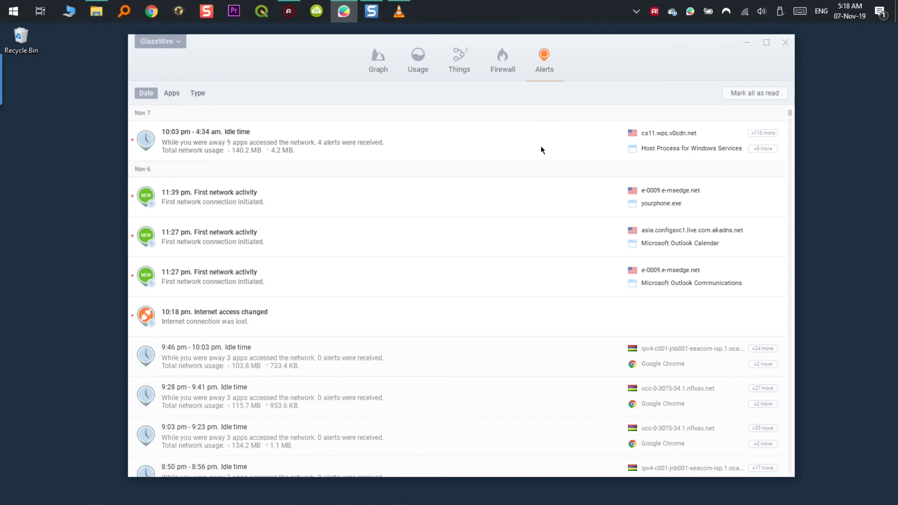
# - Group the alerts by Apps, then by Type, and back to Date order
pyautogui.scroll(-3, 549, 165)
pyautogui.scroll(-10, 549, 165)
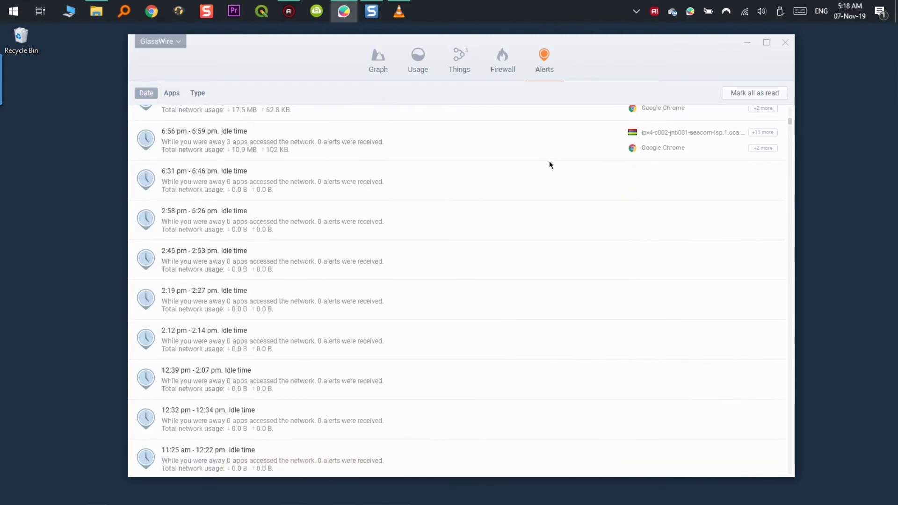
pyautogui.scroll(15, 549, 165)
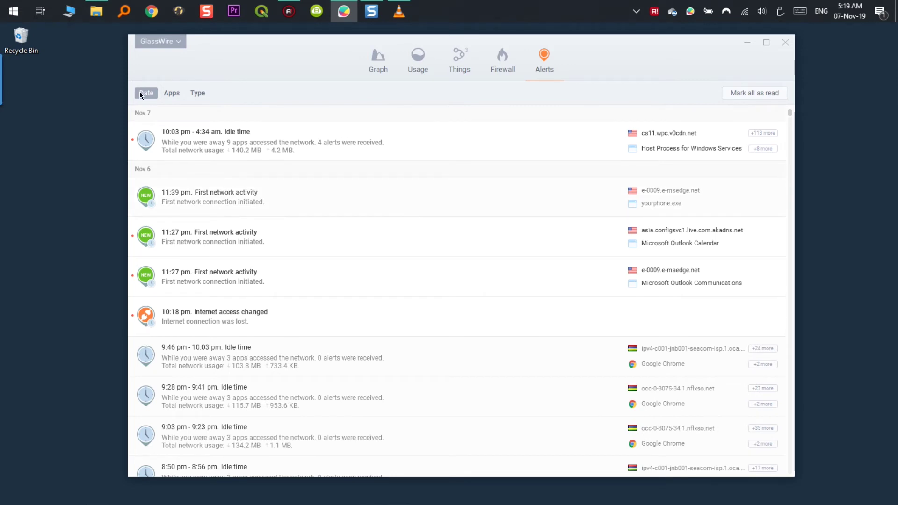
pyautogui.click(172, 93)
pyautogui.click(203, 95)
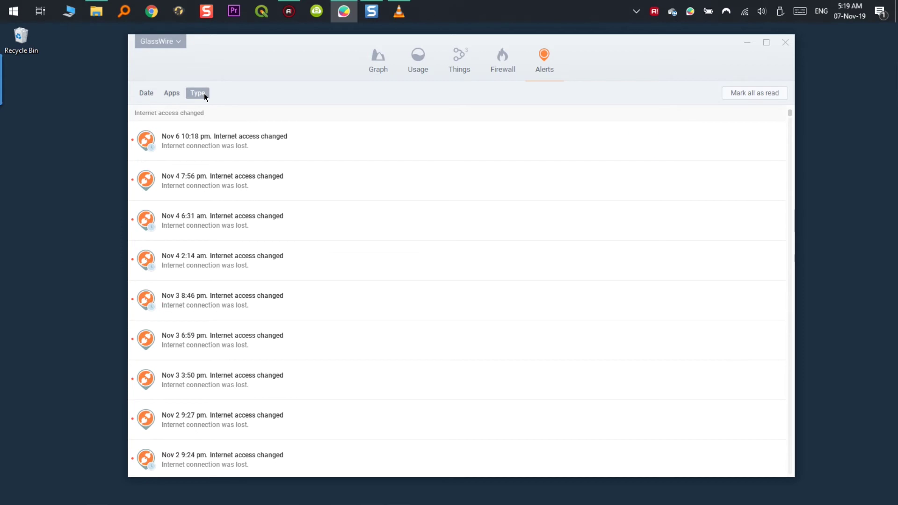
pyautogui.click(145, 94)
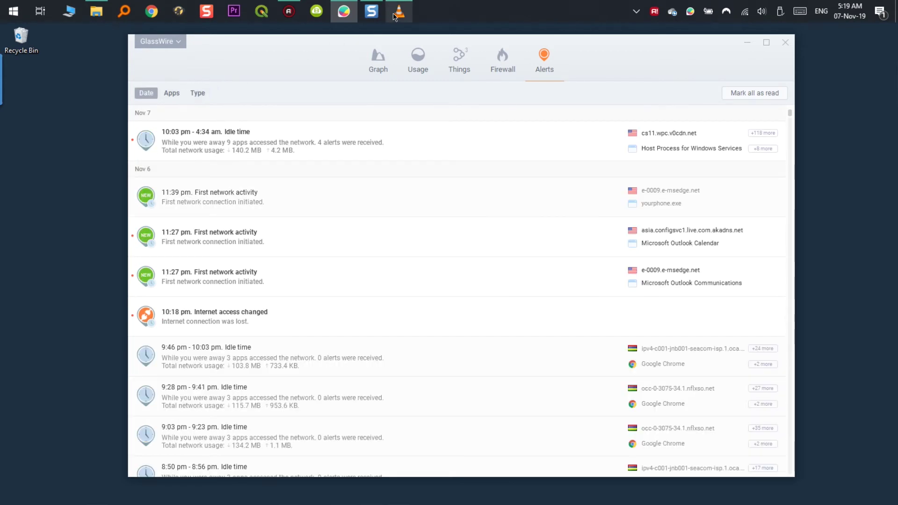
pyautogui.click(160, 41)
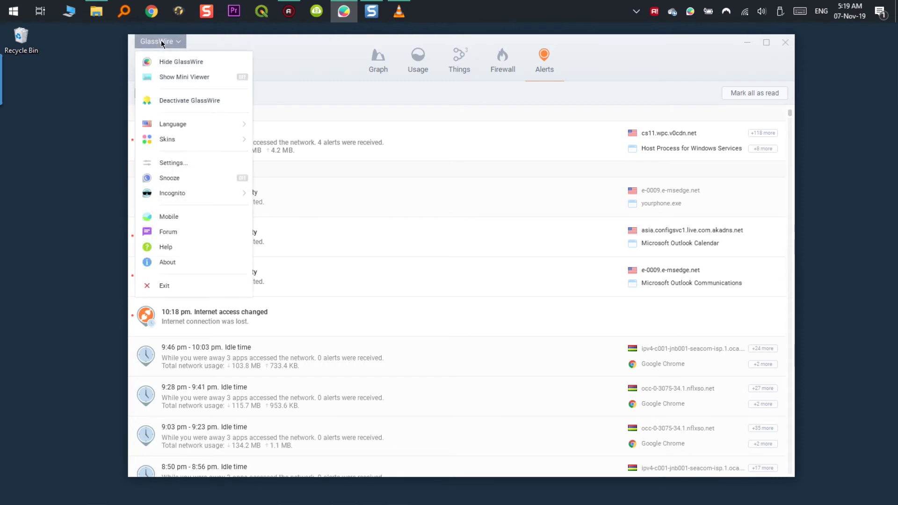
pyautogui.click(164, 165)
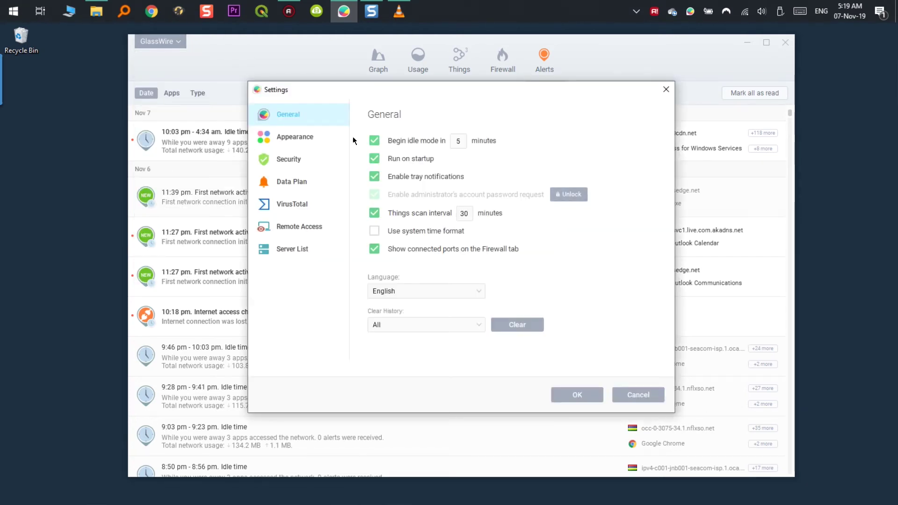
pyautogui.click(287, 160)
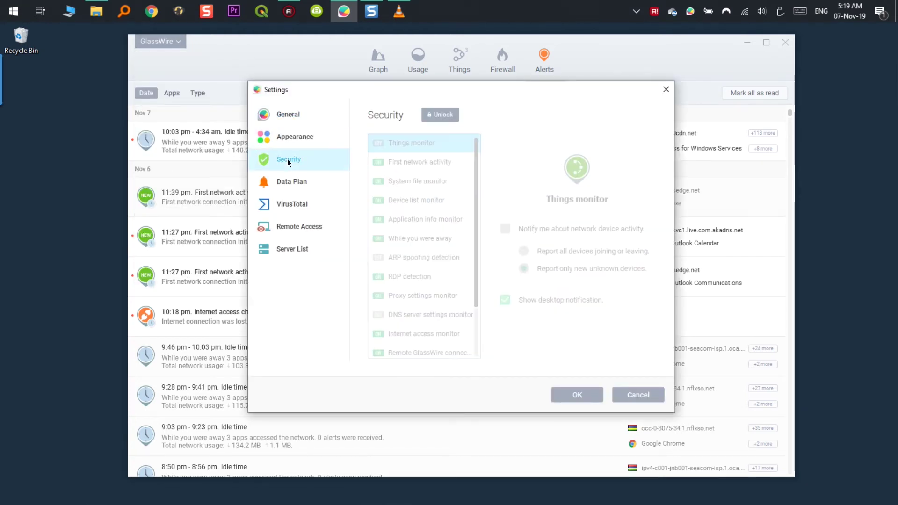
pyautogui.click(447, 120)
pyautogui.click(416, 321)
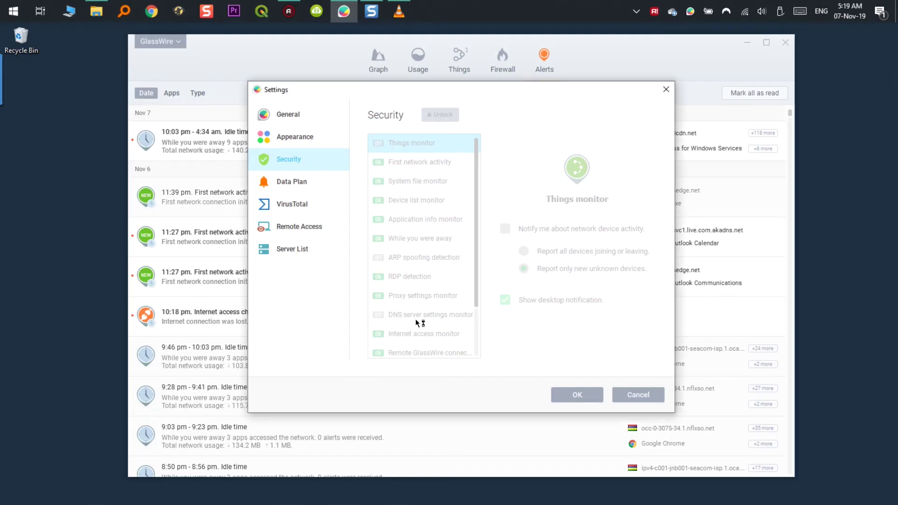
pyautogui.moveTo(475, 147); pyautogui.dragTo(477, 203)
pyautogui.click(447, 276)
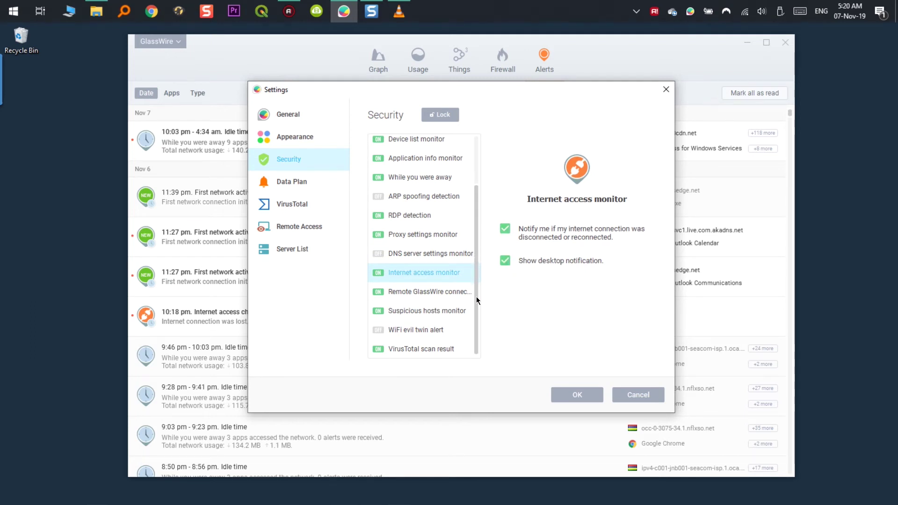
pyautogui.click(448, 311)
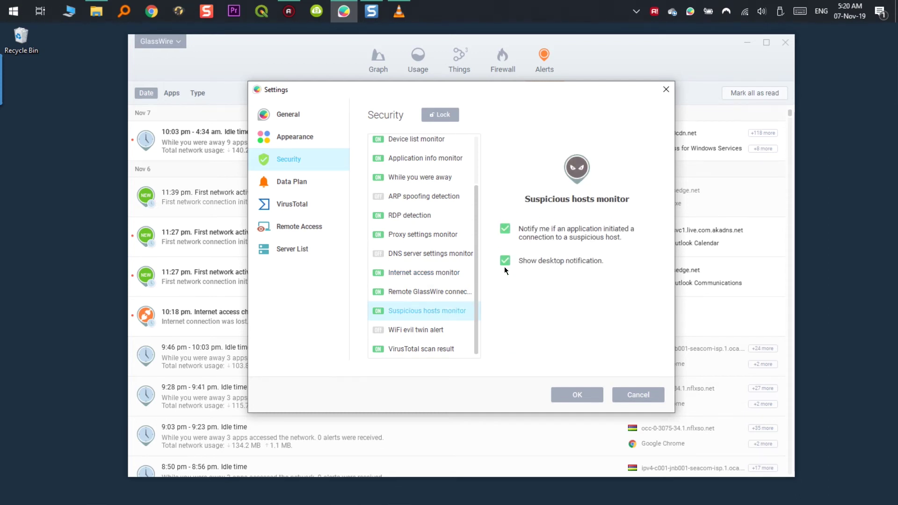
pyautogui.click(587, 397)
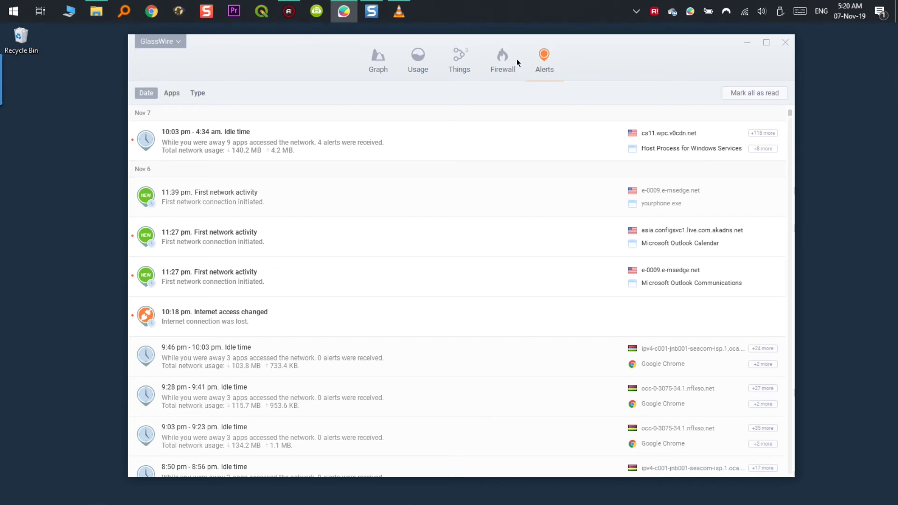
# - Set the firewall mode to Click To Block on the Firewall tab
pyautogui.click(501, 60)
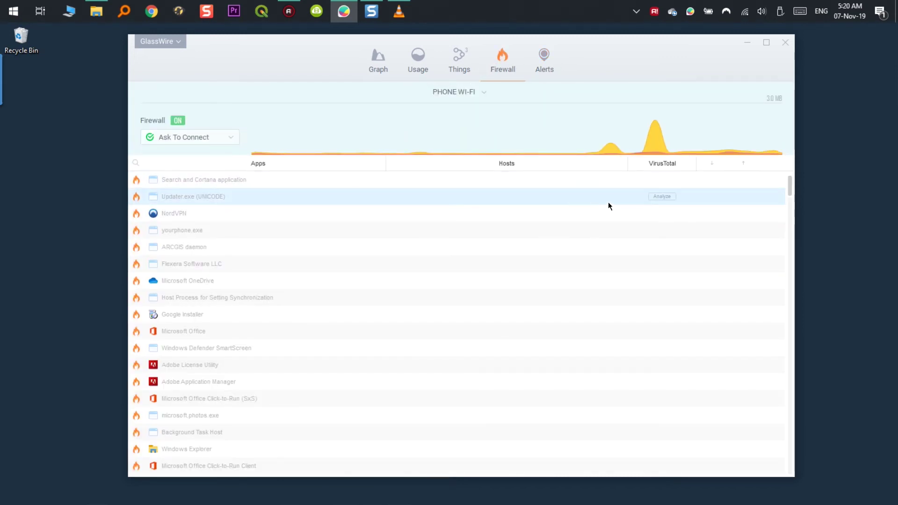
pyautogui.moveTo(788, 184); pyautogui.dragTo(779, 160)
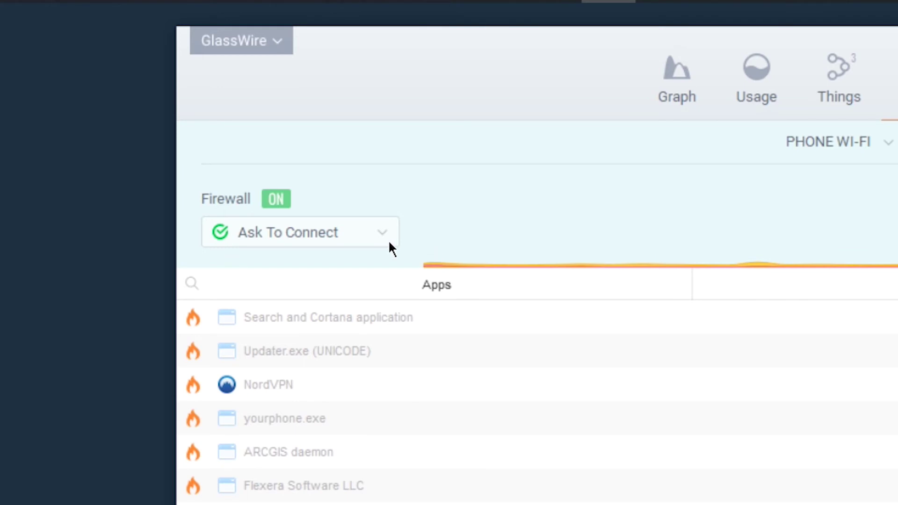
pyautogui.click(372, 241)
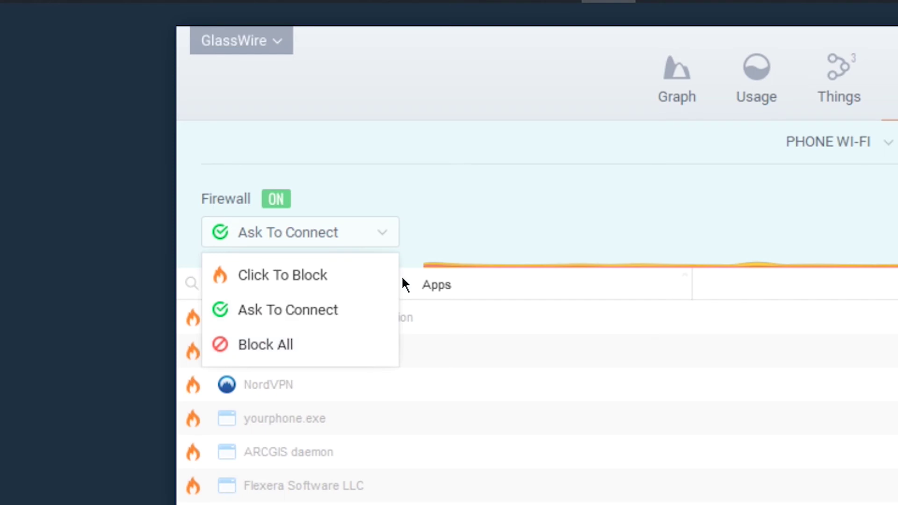
pyautogui.click(323, 275)
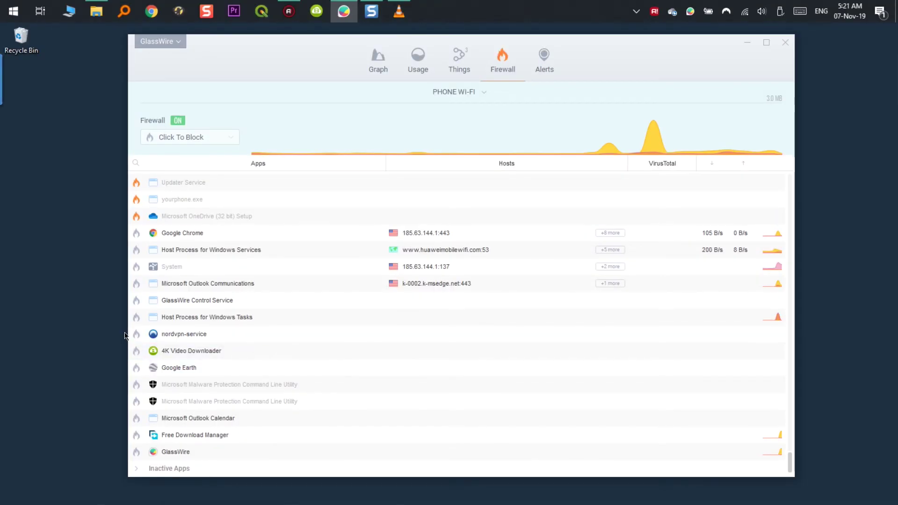
# - Block nordvpn-service and Google Earth, then return the firewall to Ask To Connect
pyautogui.click(136, 335)
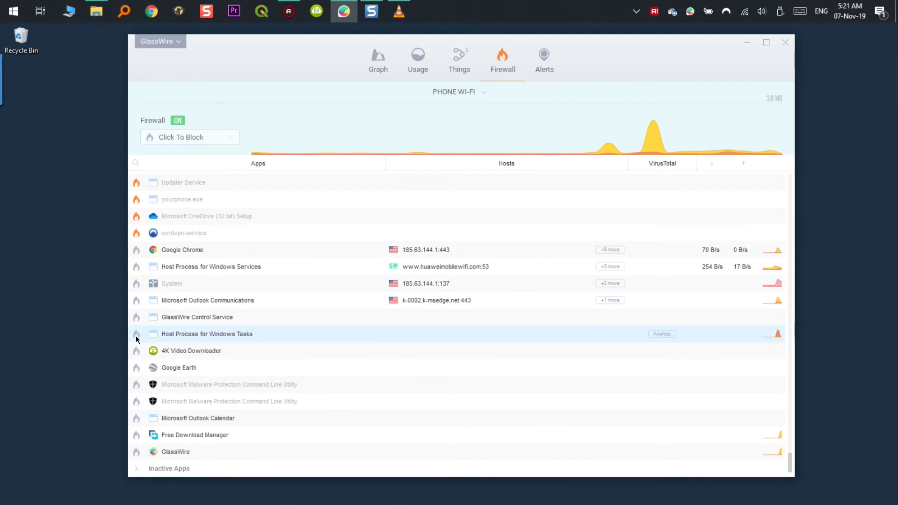
pyautogui.click(136, 368)
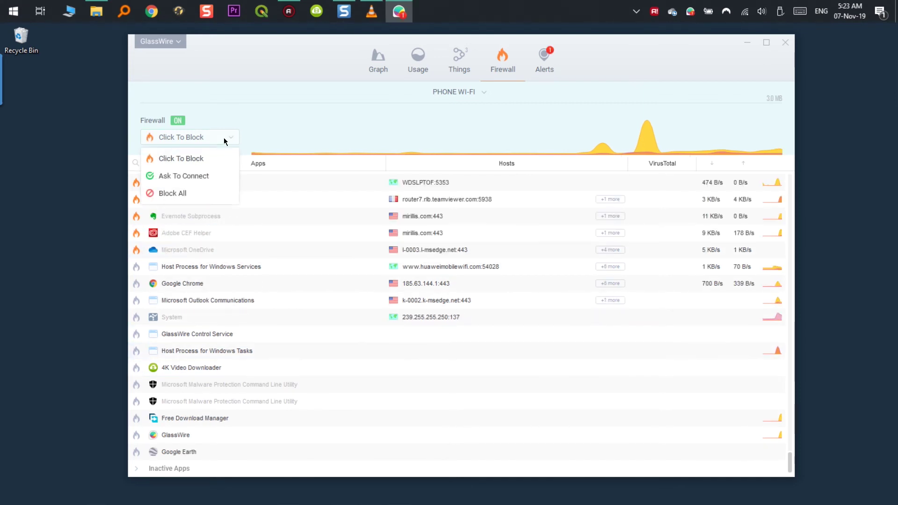
pyautogui.click(209, 176)
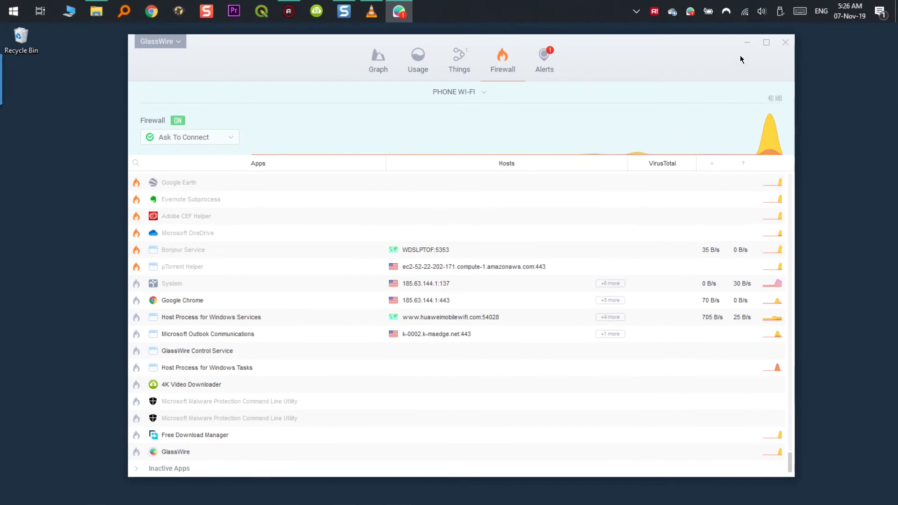
# - Launch the Windows Tips app, deny its first network access request, and close Tips
pyautogui.click(13, 11)
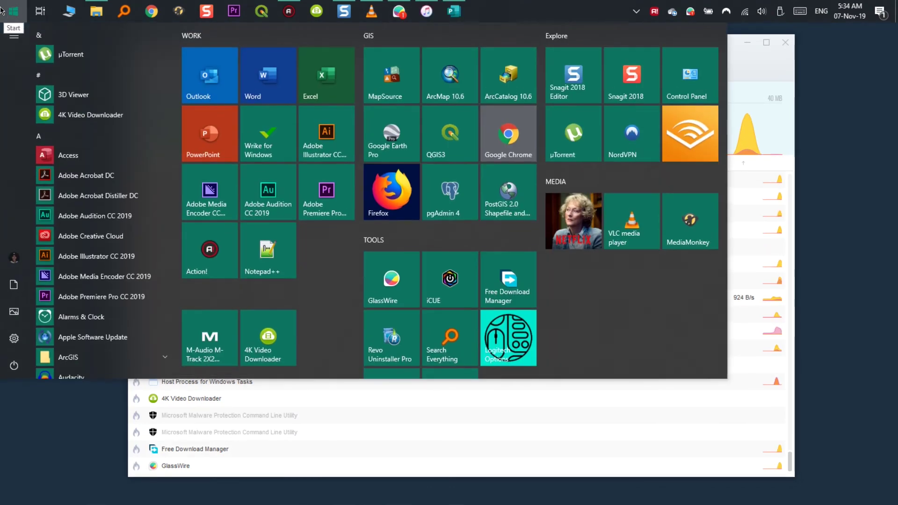
pyautogui.scroll(-10, 79, 150)
pyautogui.scroll(-15, 80, 153)
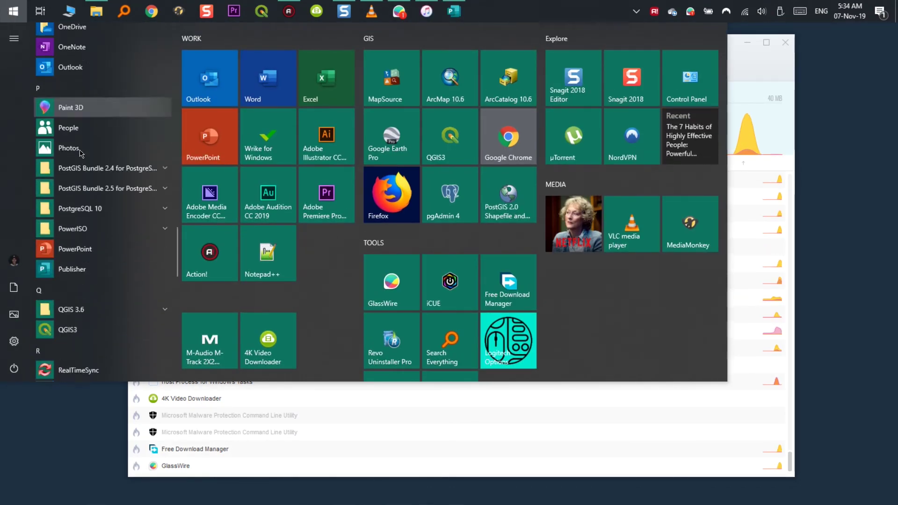
pyautogui.click(71, 205)
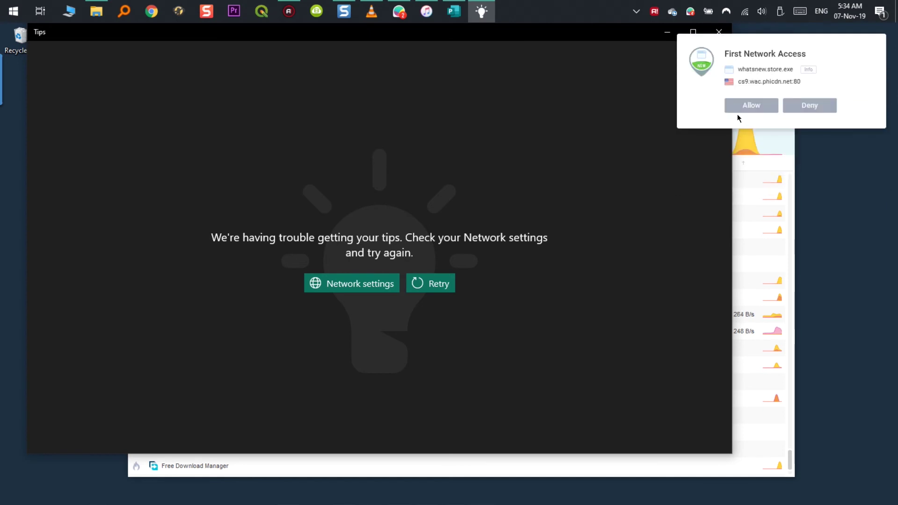
pyautogui.click(807, 107)
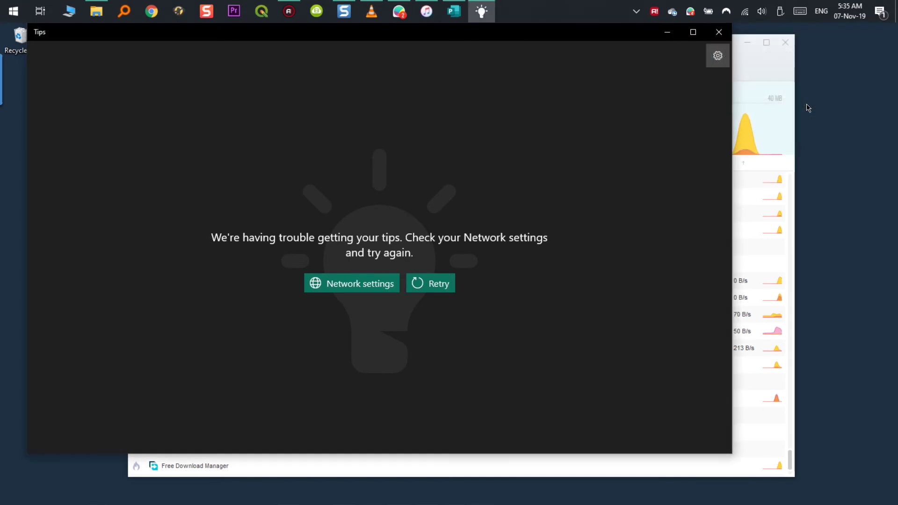
pyautogui.click(718, 31)
# - Set the firewall to Block All mode and create a firewall profile named Test
pyautogui.click(223, 136)
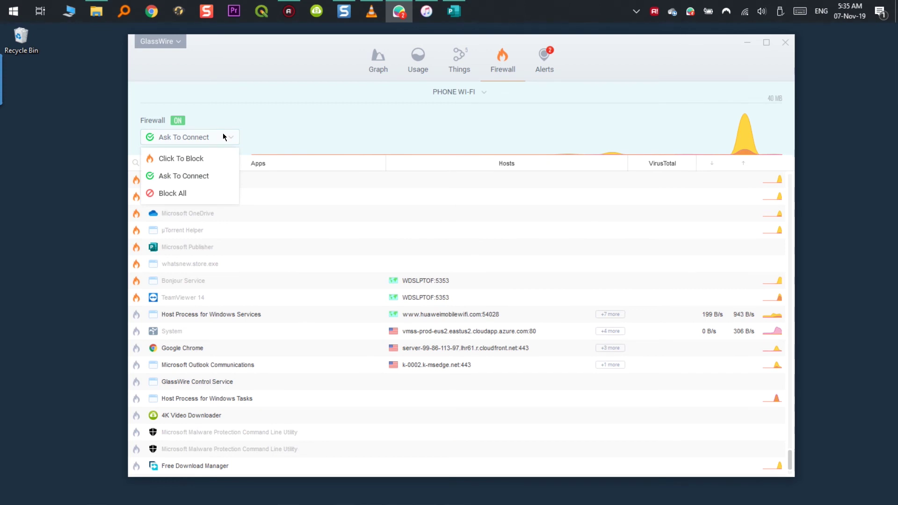
pyautogui.click(201, 194)
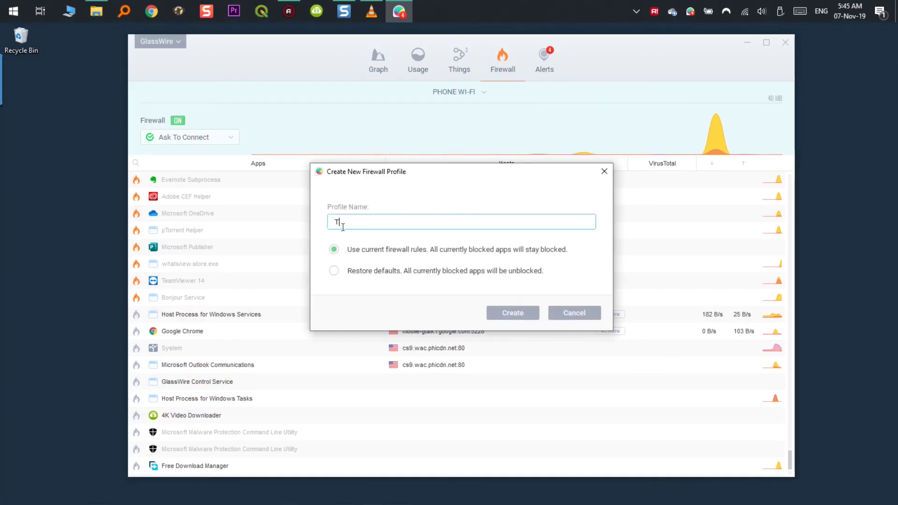
pyautogui.write('Test')
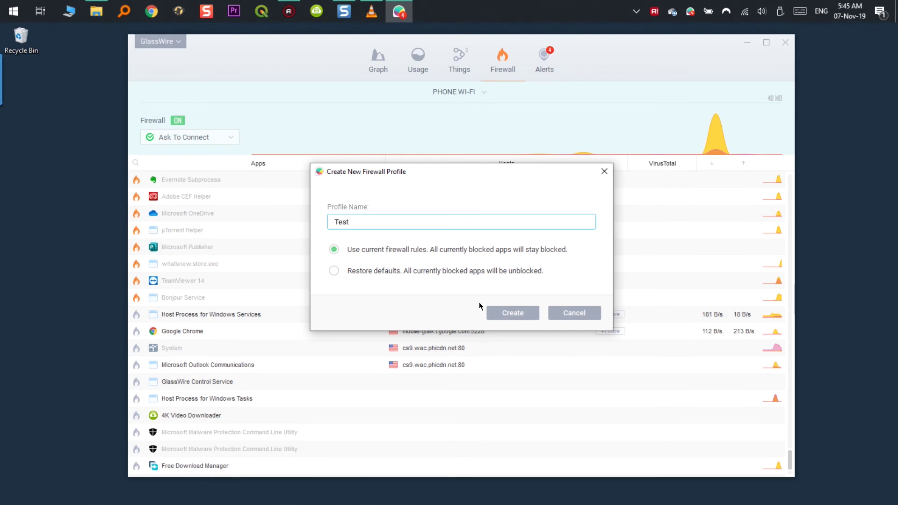
pyautogui.click(515, 312)
# - Switch to the FREE WI-FI firewall profile
pyautogui.click(483, 93)
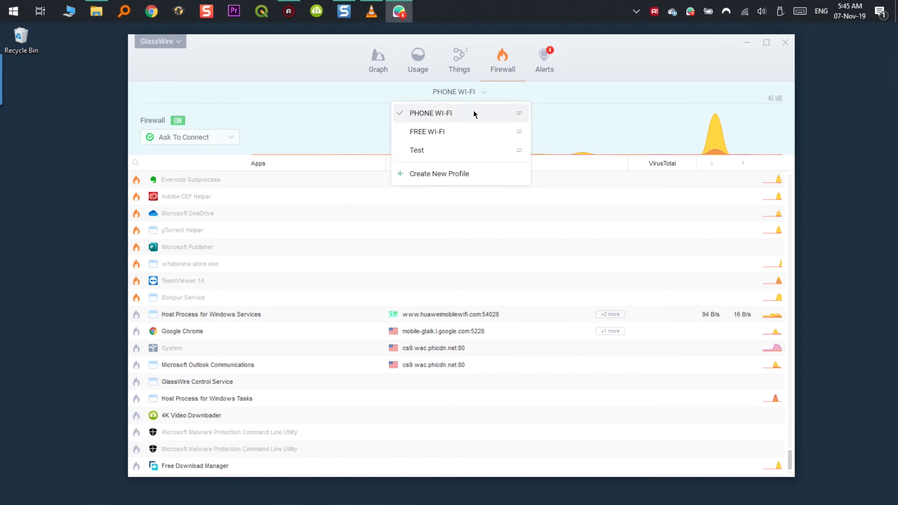
pyautogui.click(467, 132)
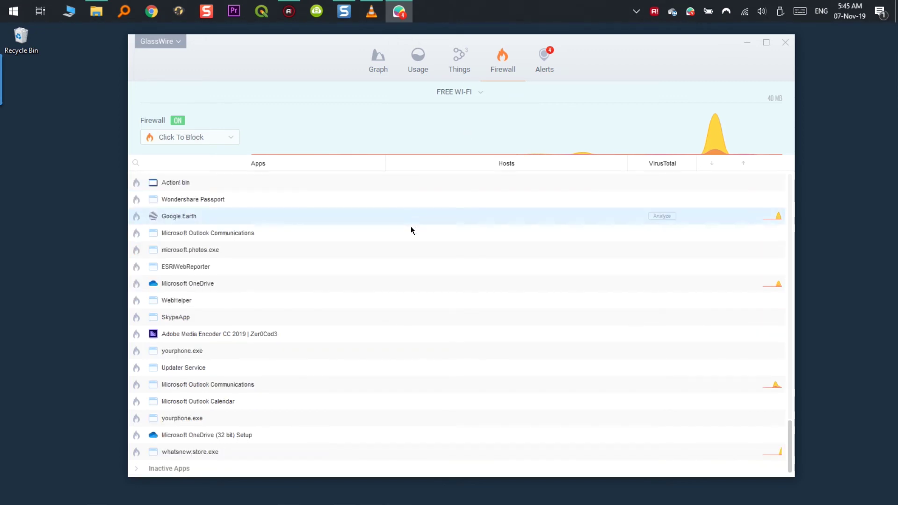
pyautogui.click(466, 95)
# - Select PHONE WI-FI as the active firewall profile
pyautogui.click(458, 112)
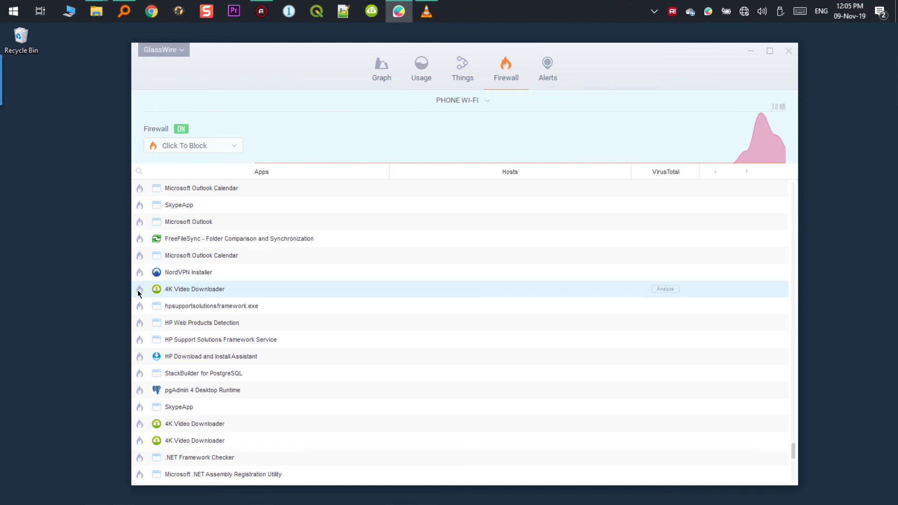
# - Block Synaptics TouchPad 64-bit Enhancements in the PHONE WI-FI firewall app list
pyautogui.scroll(5, 139, 293)
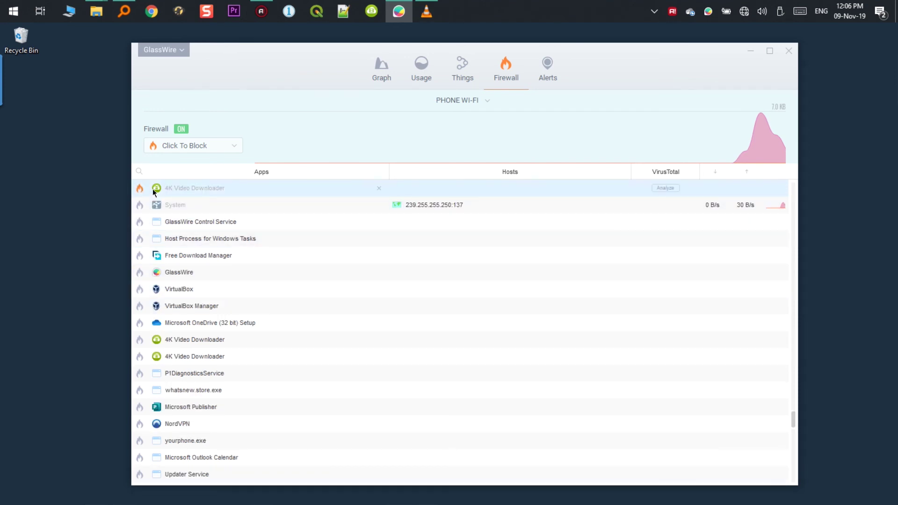
pyautogui.scroll(-5, 505, 304)
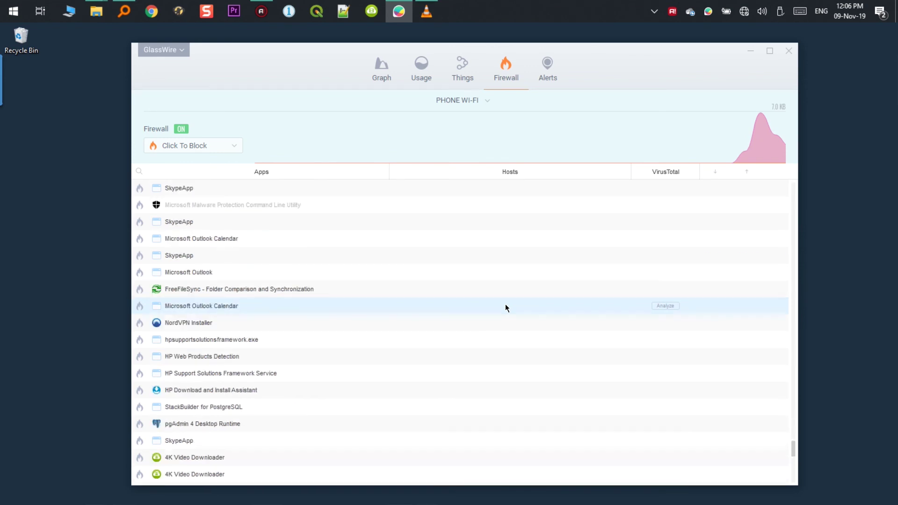
pyautogui.scroll(-5, 506, 307)
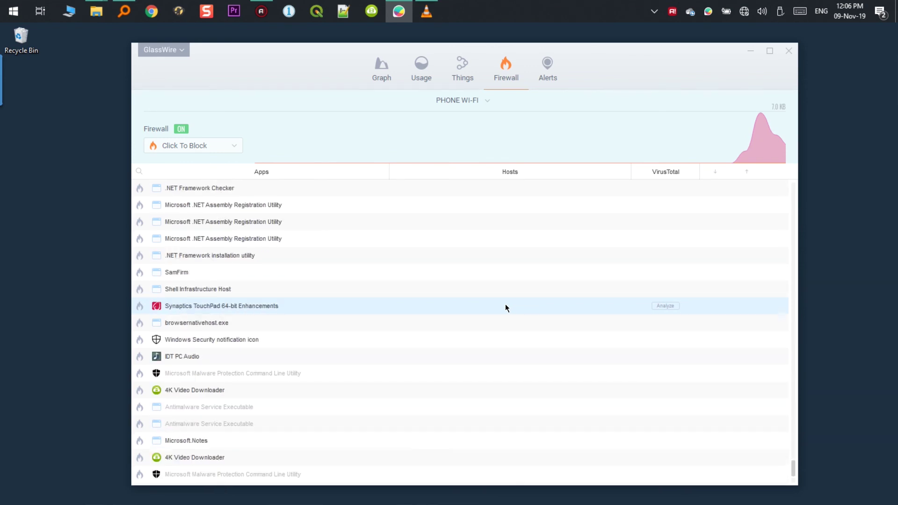
pyautogui.click(139, 307)
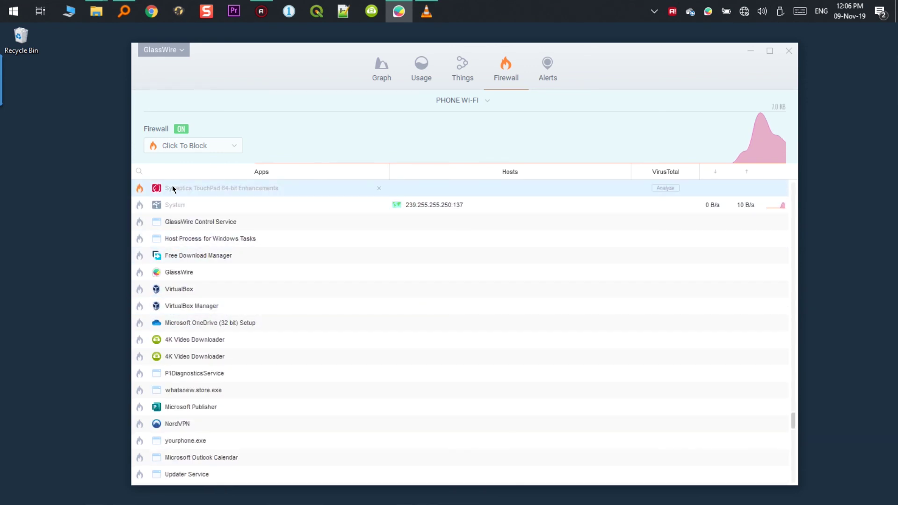